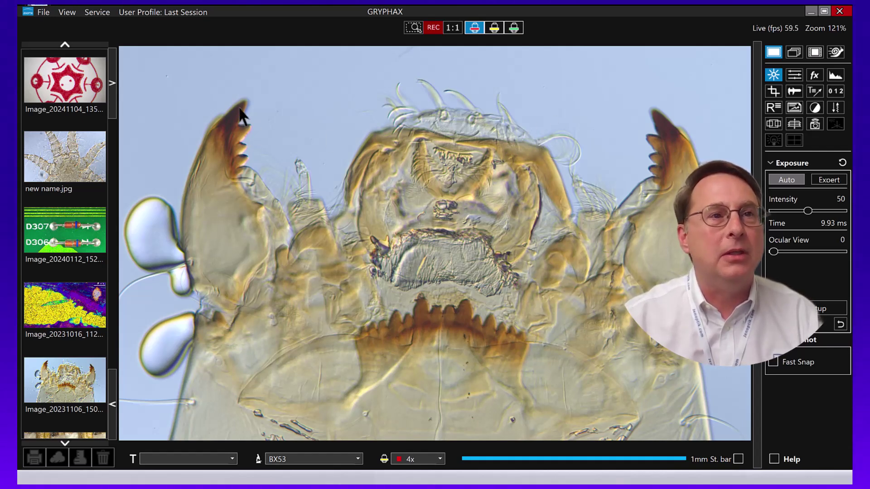
Step: Turn on the status bar for captured images, including the date, text box, device name, magnifications and scale
{"action": "left_click", "coordinate": [45, 15]}
{"action": "mouse_move", "coordinate": [53, 27]}
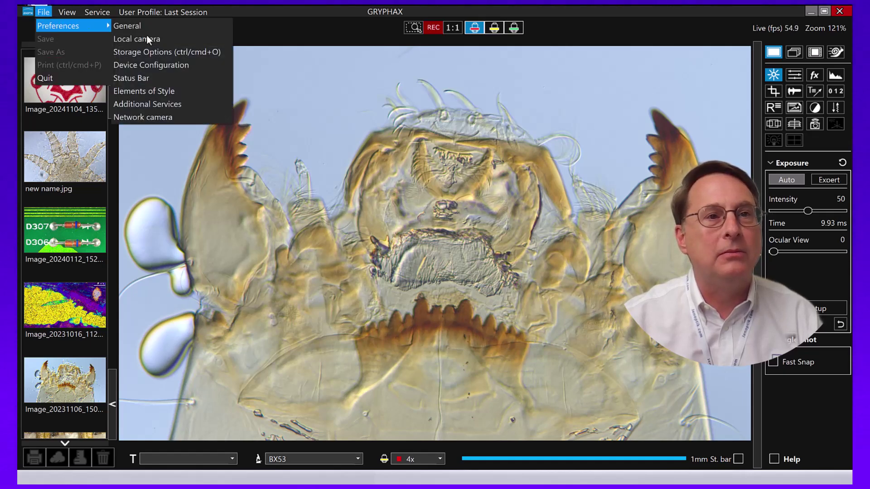
{"action": "left_click", "coordinate": [134, 83]}
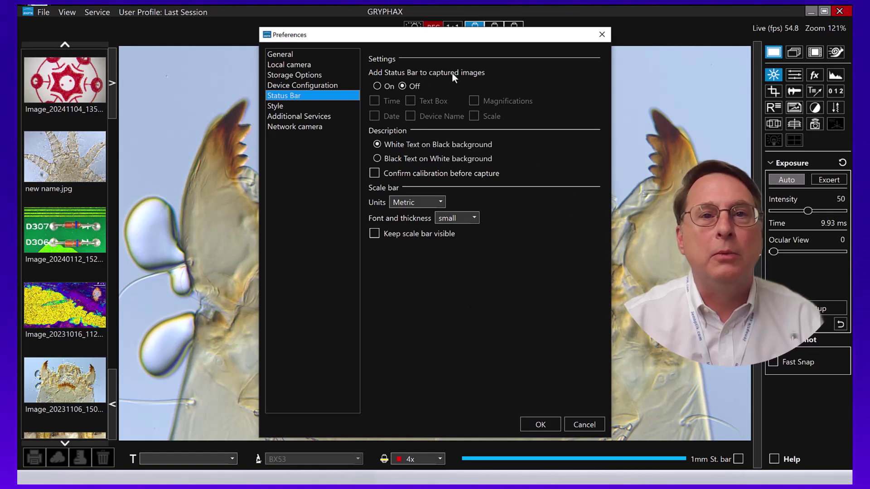
{"action": "left_click_drag", "start_coordinate": [486, 35], "coordinate": [598, 35]}
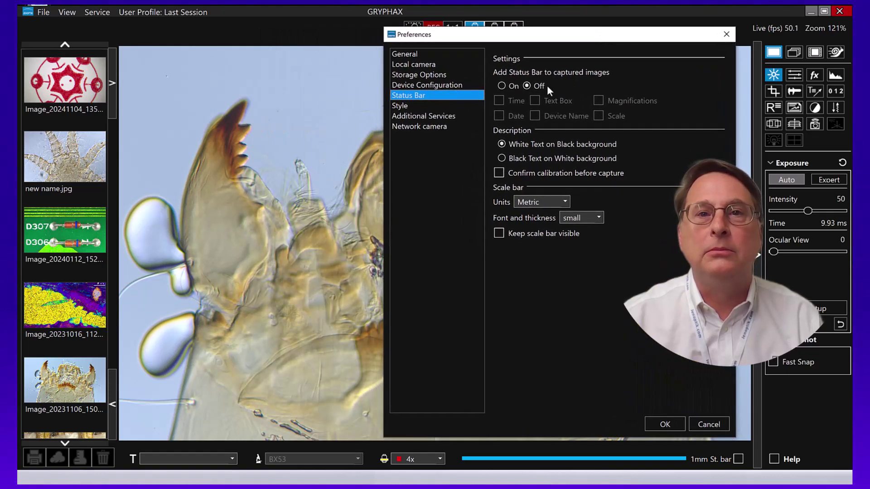
{"action": "left_click", "coordinate": [502, 85]}
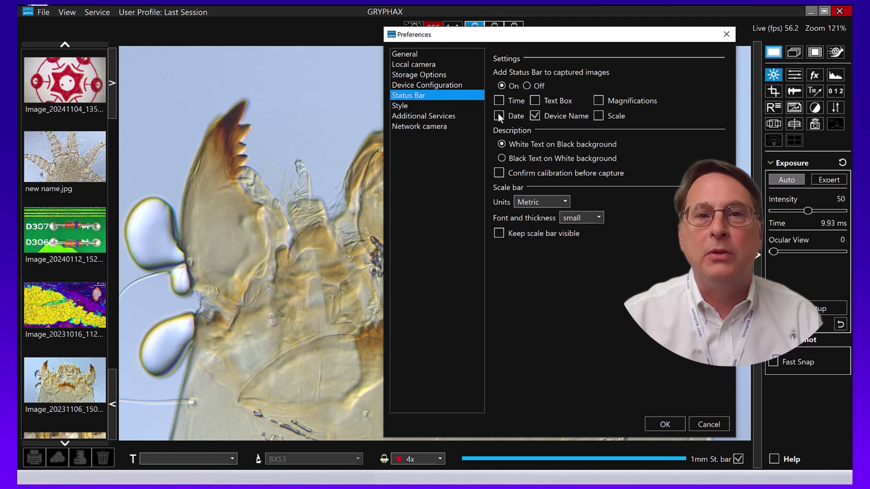
{"action": "left_click", "coordinate": [536, 101]}
{"action": "left_click", "coordinate": [599, 101]}
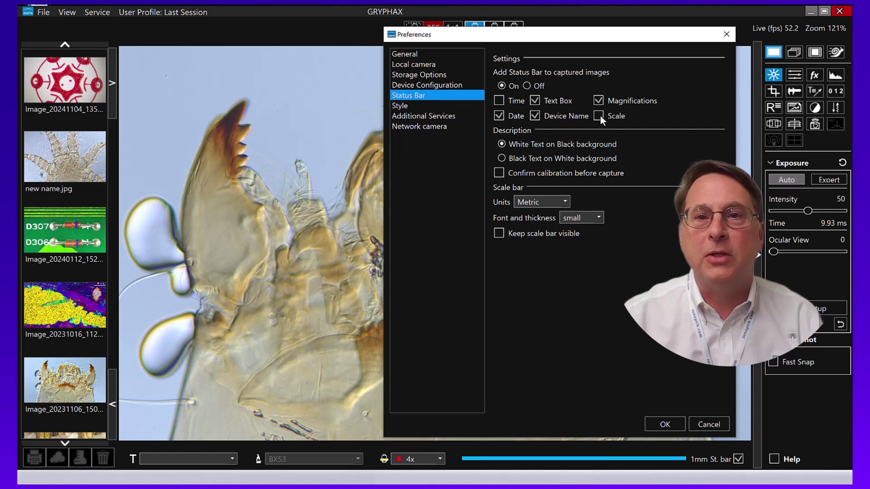
{"action": "left_click", "coordinate": [598, 116]}
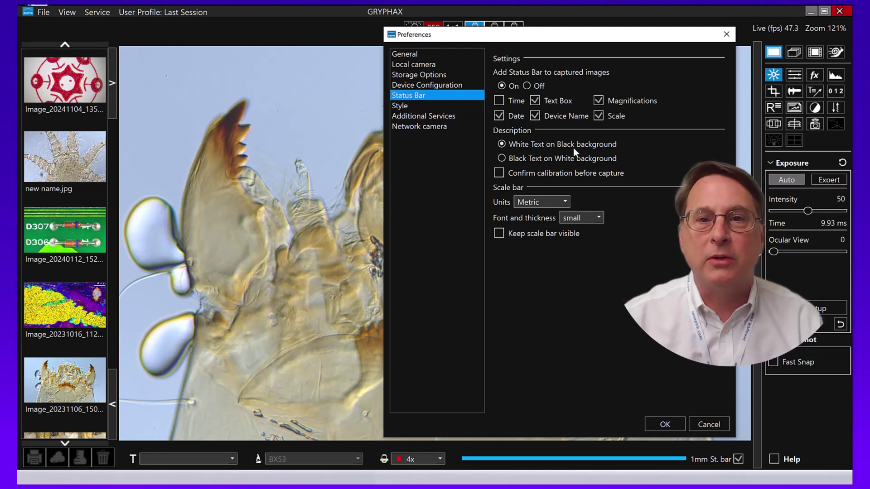
Step: Set the status bar to black text on white with calibration confirmation before capture, and the scale bar to medium and kept visible
{"action": "left_click", "coordinate": [503, 159]}
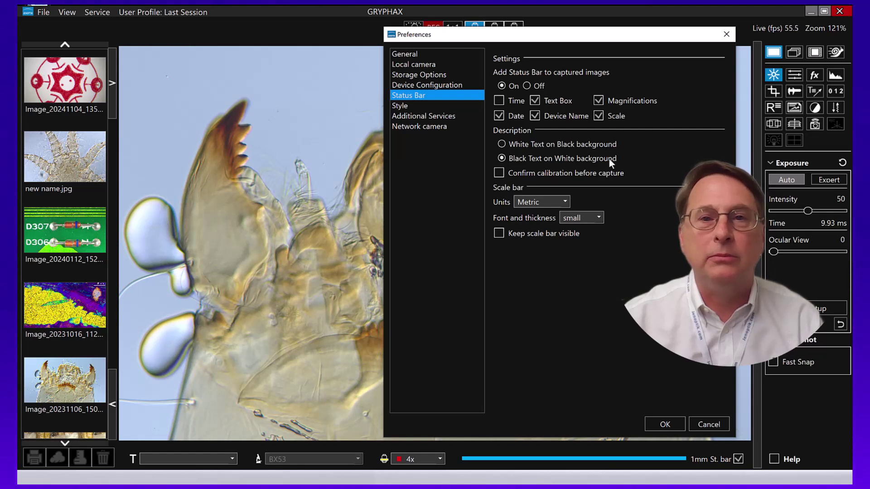
{"action": "left_click", "coordinate": [498, 173]}
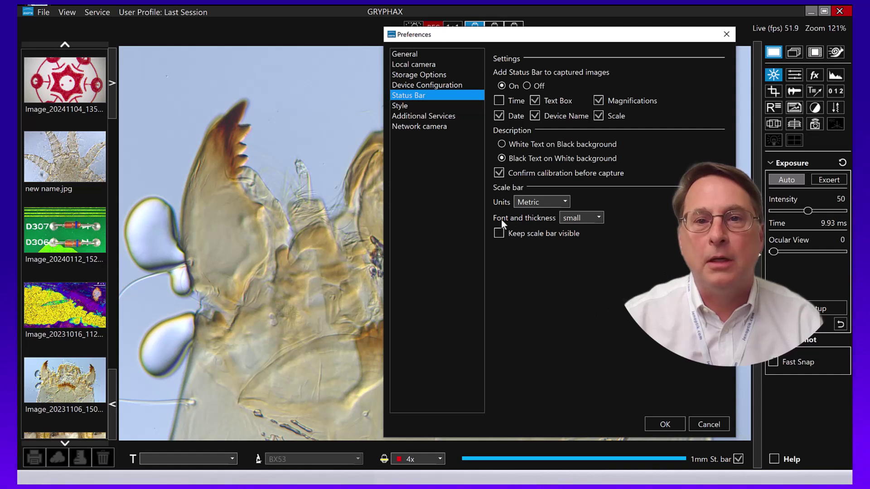
{"action": "left_click", "coordinate": [598, 217]}
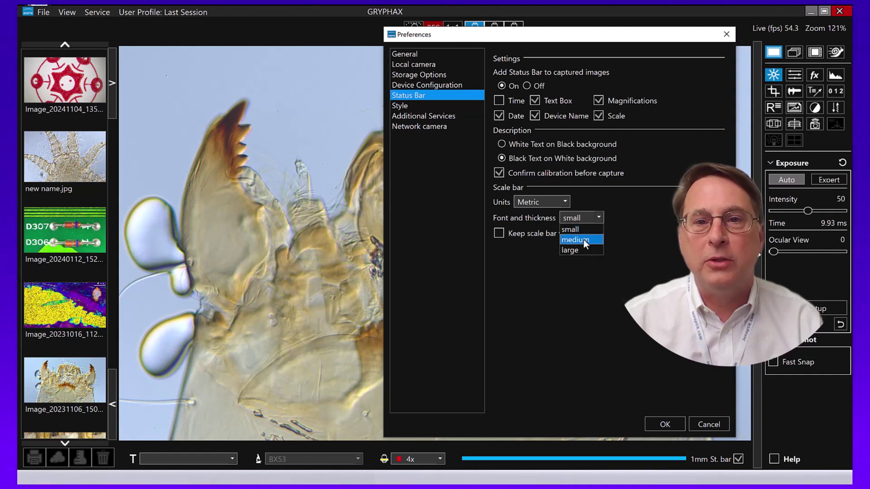
{"action": "left_click", "coordinate": [582, 238]}
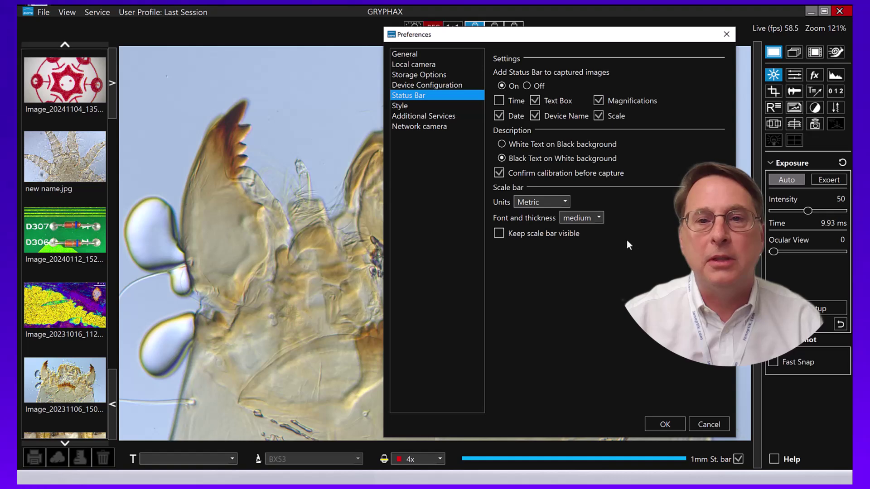
{"action": "left_click", "coordinate": [500, 234]}
{"action": "left_click", "coordinate": [665, 423]}
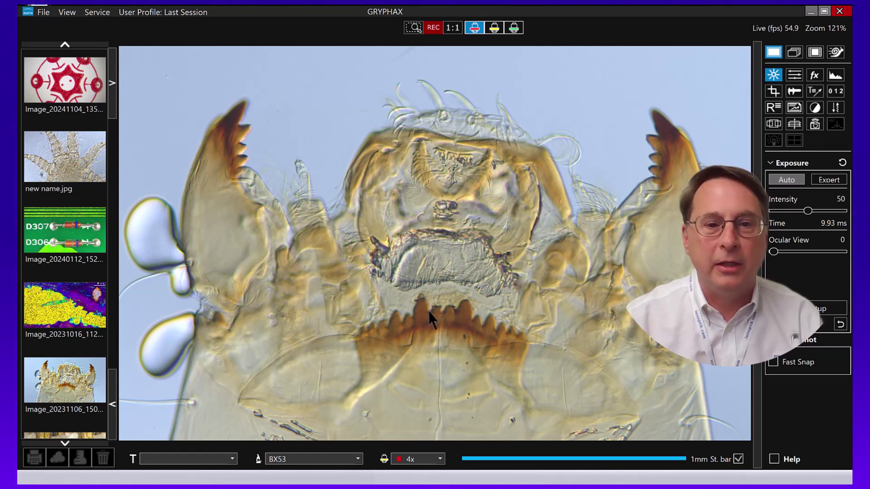
Step: Select the BX53 device and start a capture, cancelling it at the calibration confirmation
{"action": "left_click", "coordinate": [293, 459]}
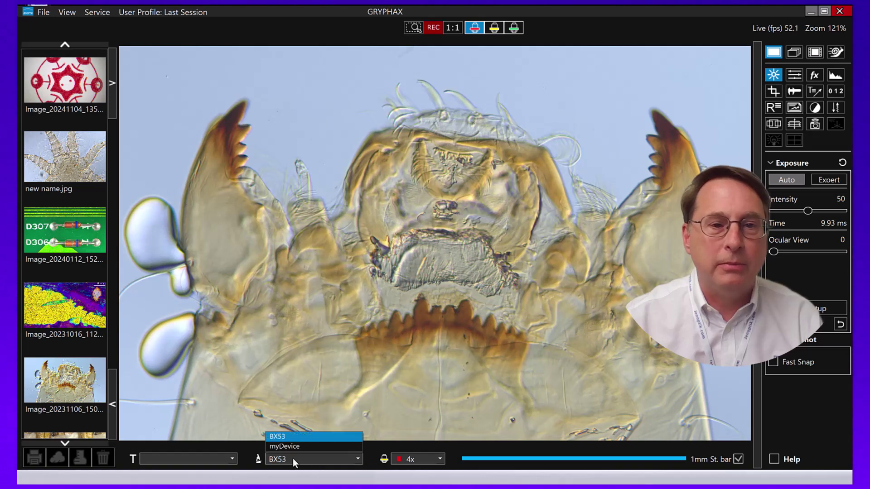
{"action": "left_click", "coordinate": [295, 434]}
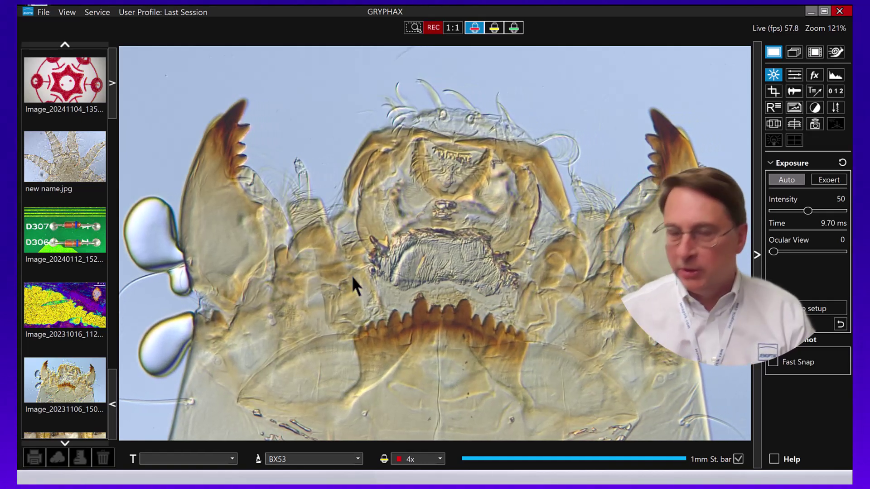
{"action": "left_click", "coordinate": [433, 28]}
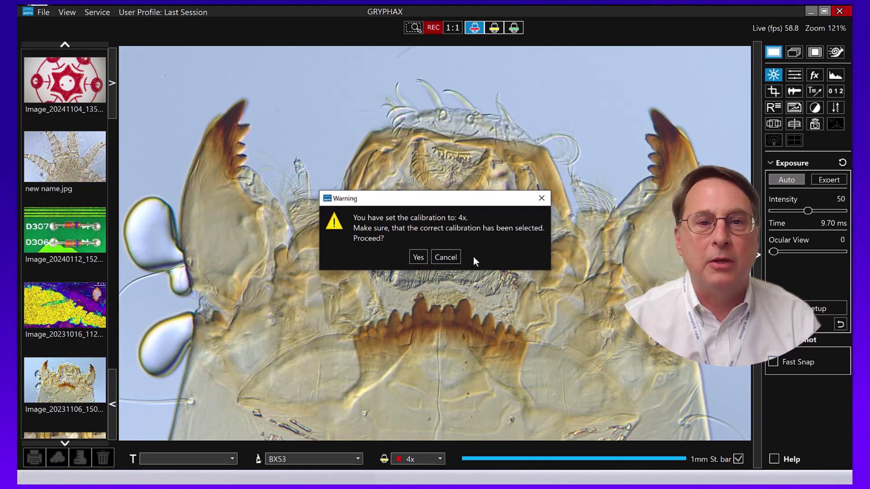
{"action": "left_click", "coordinate": [445, 258]}
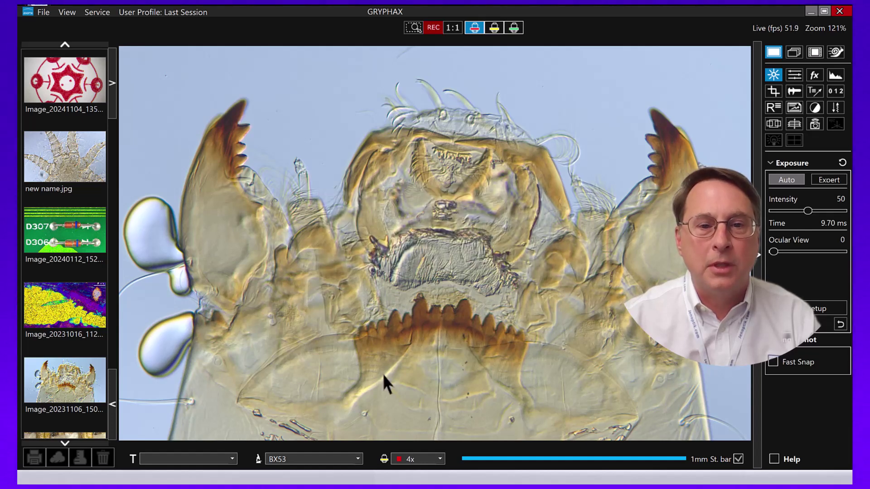
Step: Set the calibration to 20x and capture a snapshot, confirming that calibration
{"action": "left_click", "coordinate": [439, 459]}
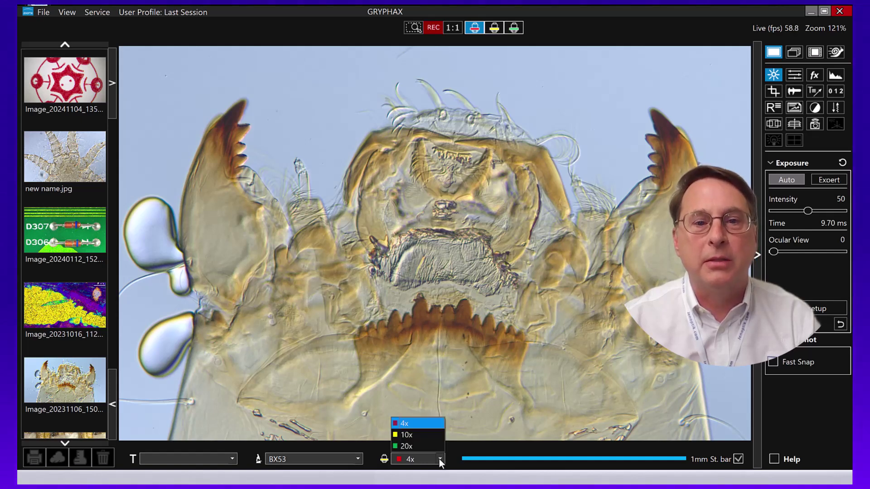
{"action": "left_click", "coordinate": [412, 446]}
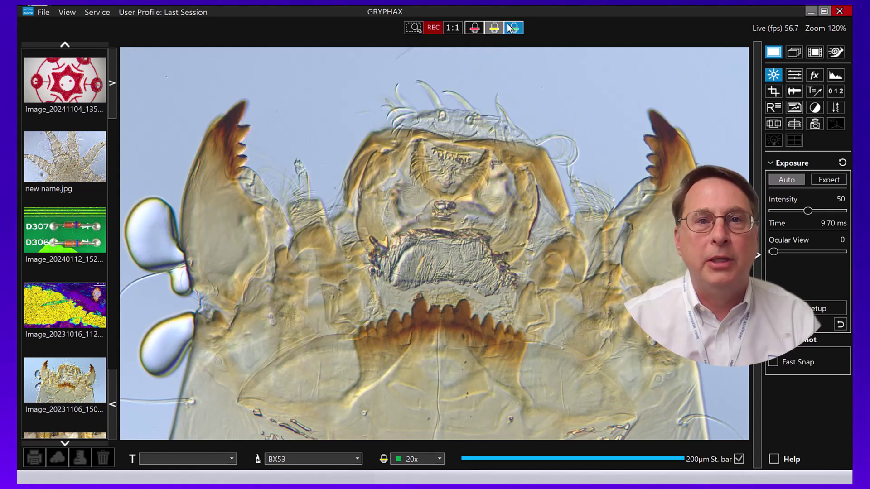
{"action": "left_click", "coordinate": [519, 30]}
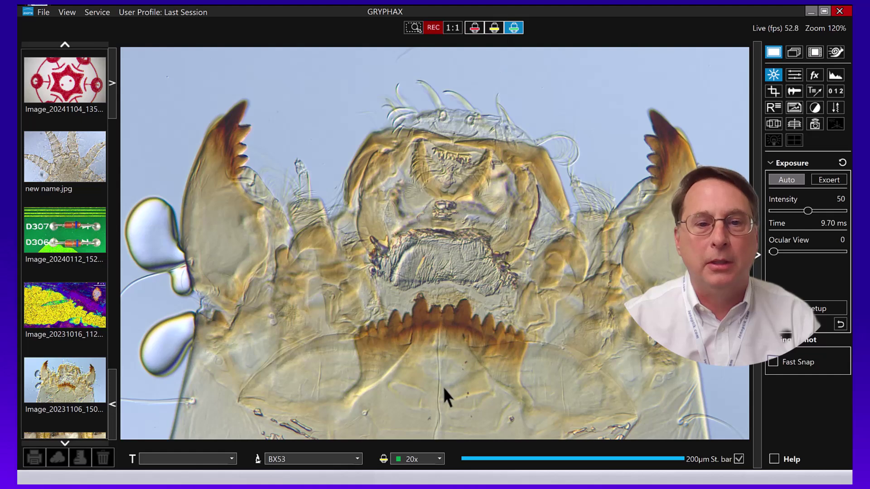
{"action": "left_click", "coordinate": [438, 459]}
{"action": "left_click", "coordinate": [424, 449]}
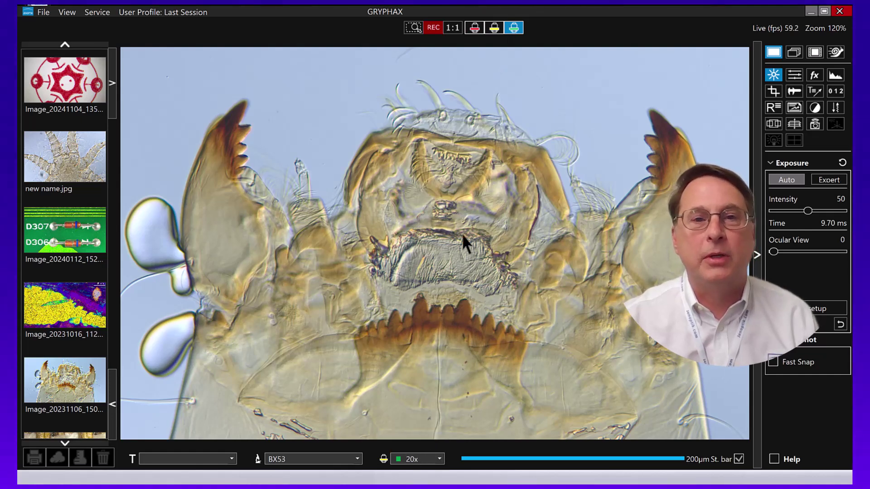
{"action": "left_click", "coordinate": [431, 28]}
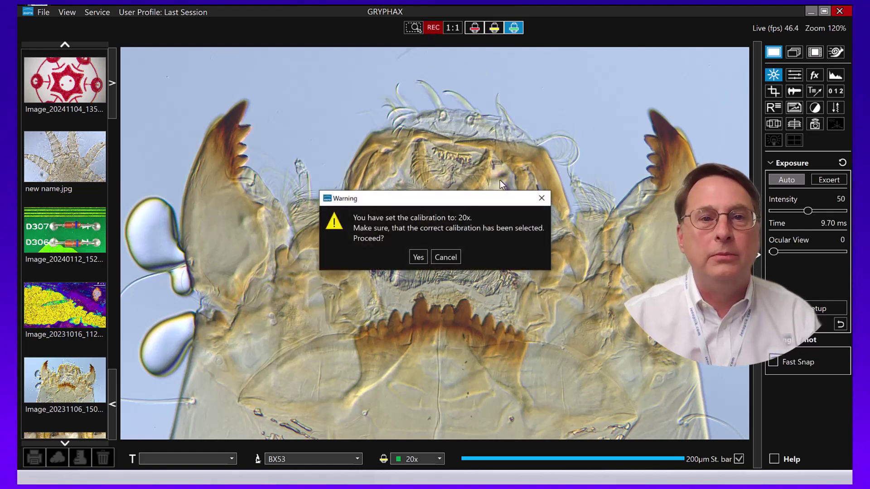
{"action": "left_click", "coordinate": [417, 257]}
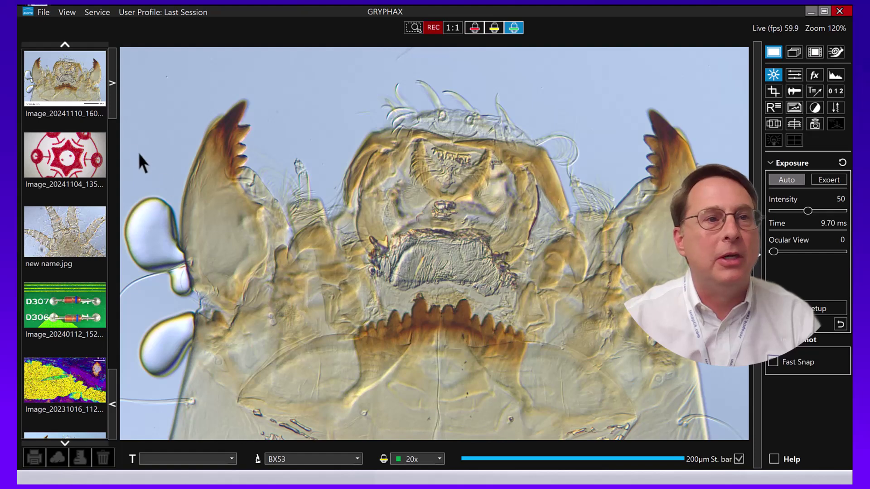
Step: Try adding the text "notes about this image" to the newly captured snapshot, and return to the live view
{"action": "left_click", "coordinate": [56, 80]}
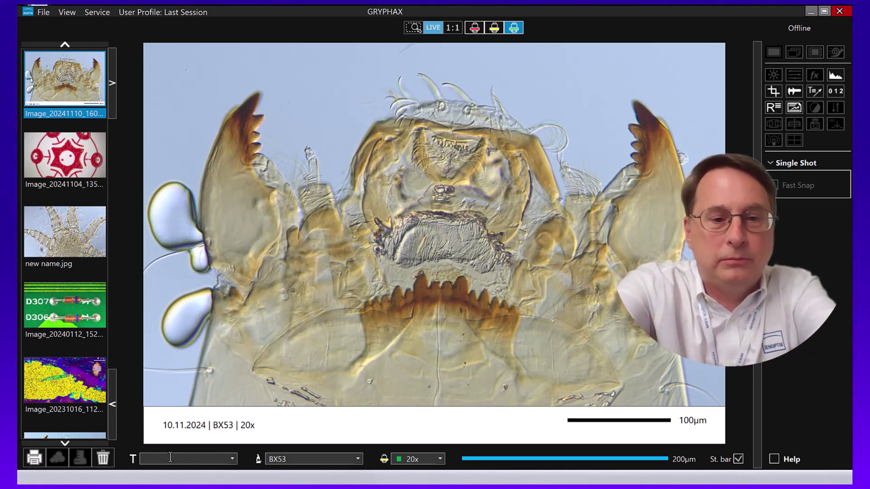
{"action": "type", "text": "notes a"}
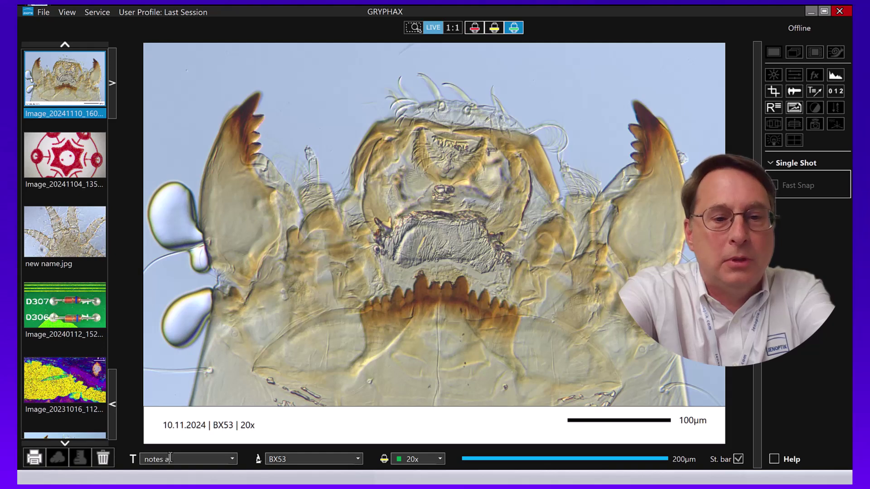
{"action": "type", "text": "bout this image"}
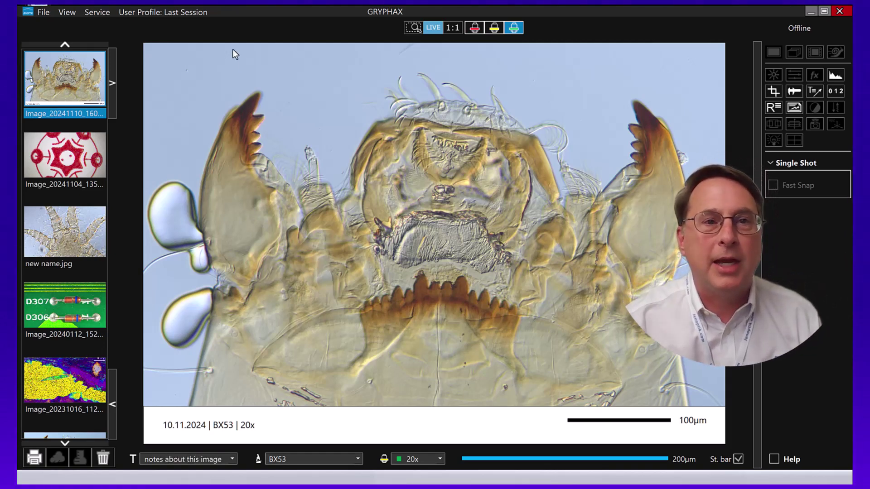
{"action": "left_click", "coordinate": [433, 27]}
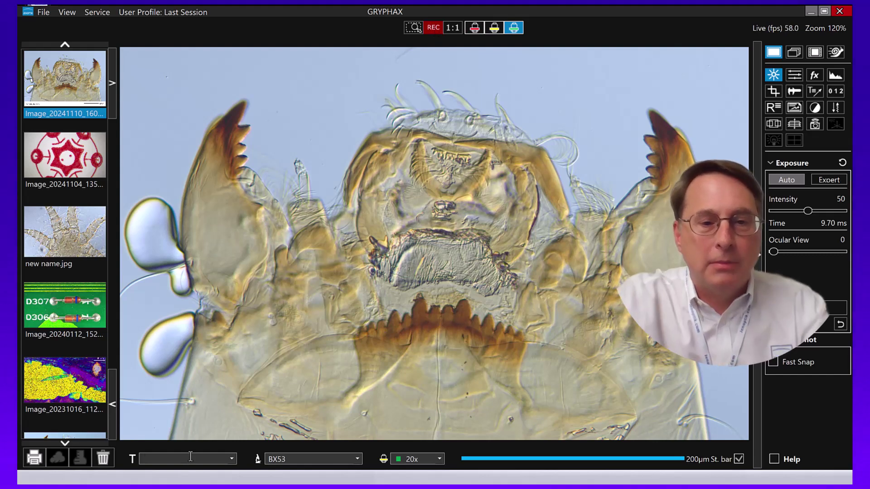
Step: Capture a snapshot with the status bar text "notes about this image" and the 20x calibration confirmed, and open it
{"action": "type", "text": "note"}
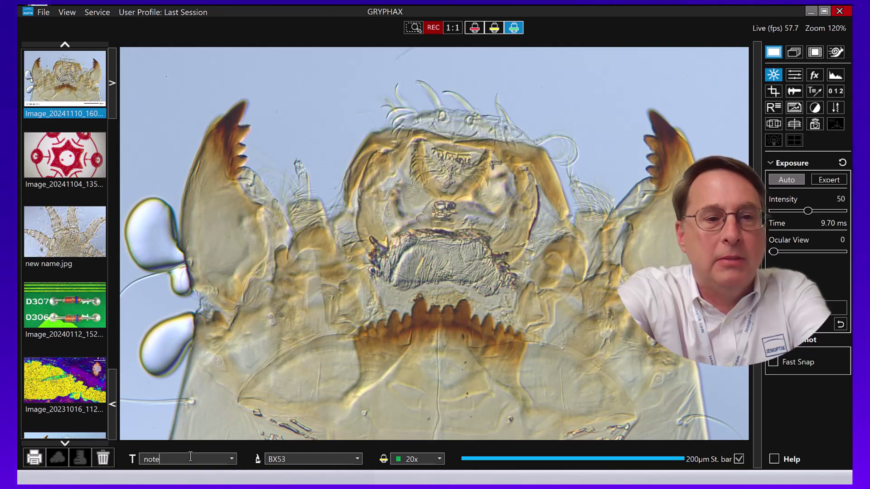
{"action": "type", "text": "s about this "}
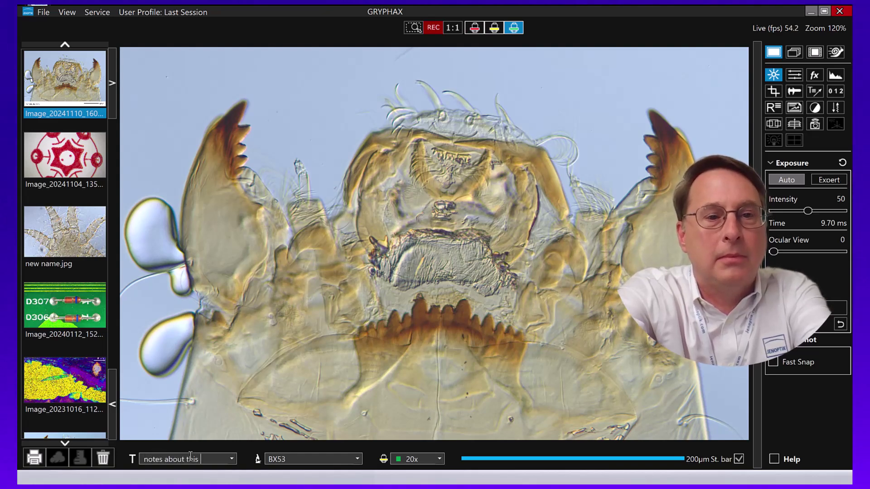
{"action": "type", "text": "image"}
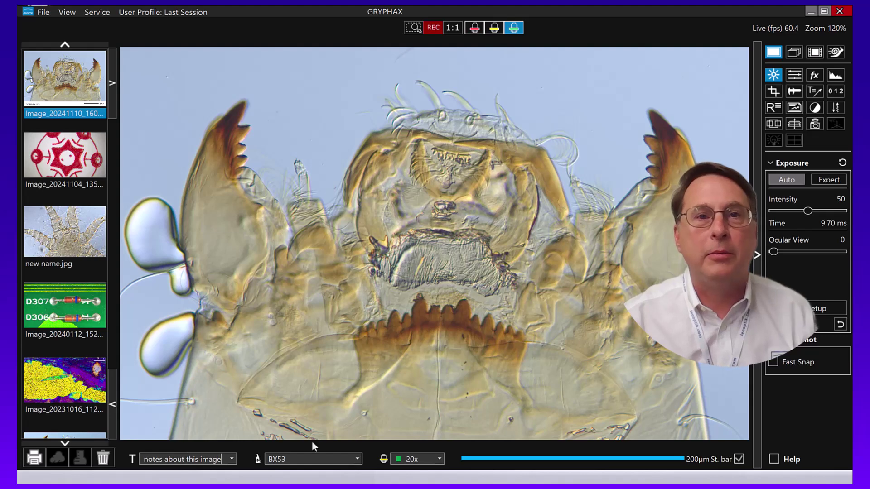
{"action": "left_click", "coordinate": [435, 28]}
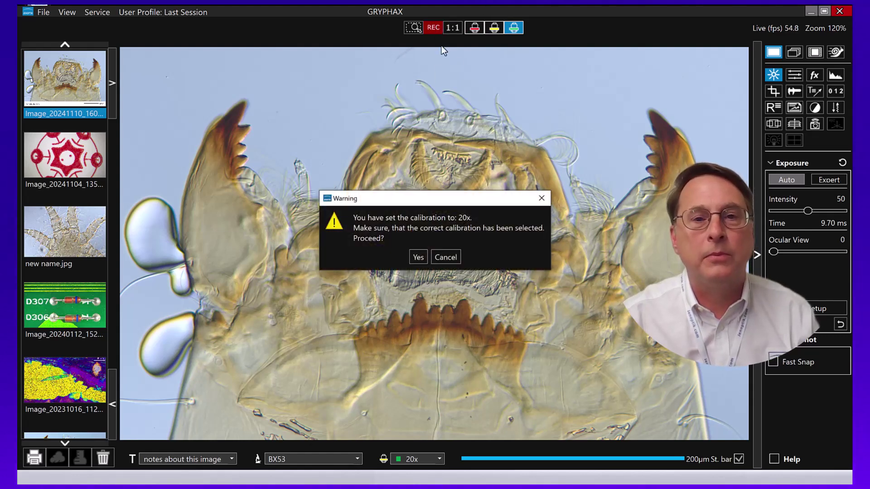
{"action": "left_click", "coordinate": [415, 255]}
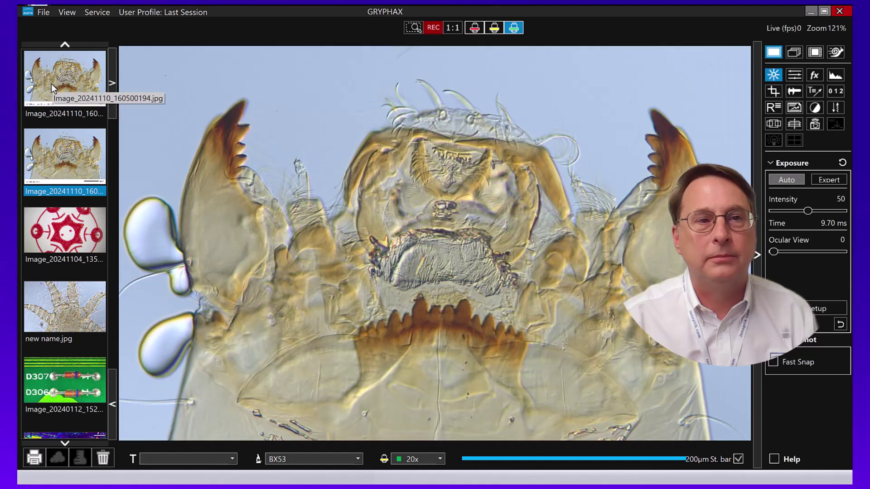
{"action": "left_click", "coordinate": [51, 84]}
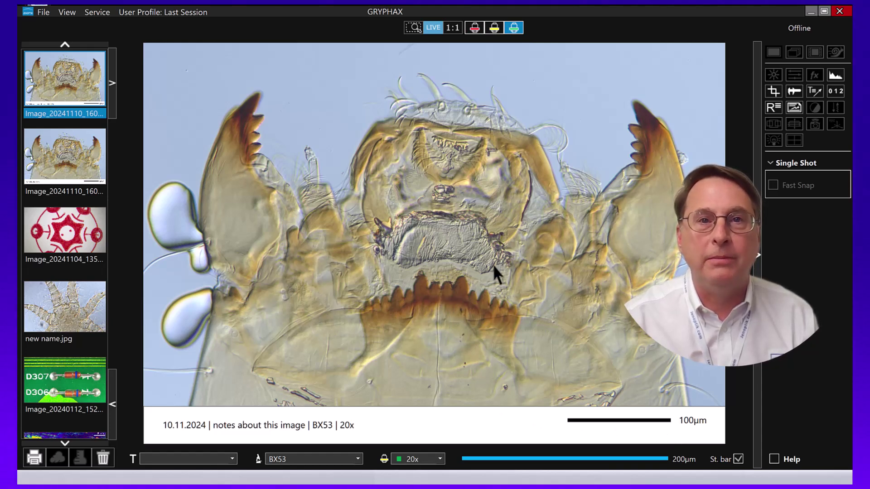
Step: Return to the live view, place the scale bar in the specimen image's upper right area, and shorten it to 100 µm
{"action": "left_click", "coordinate": [431, 27]}
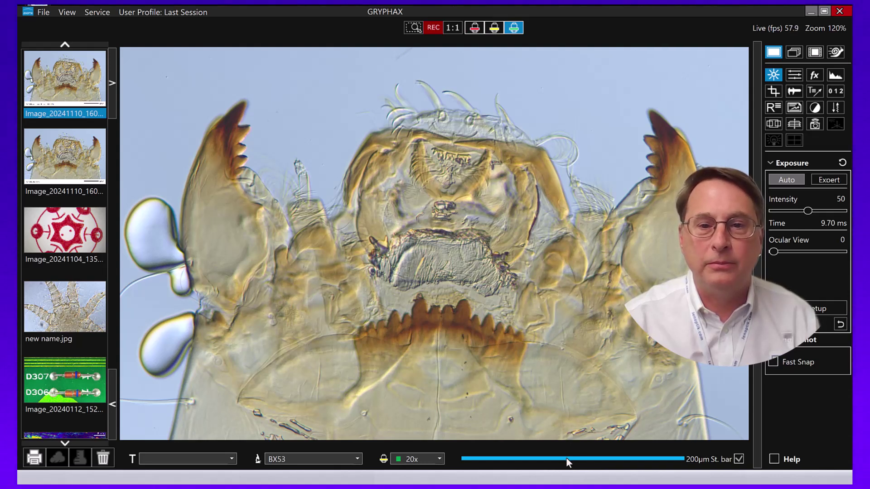
{"action": "left_click_drag", "start_coordinate": [566, 457], "coordinate": [618, 78]}
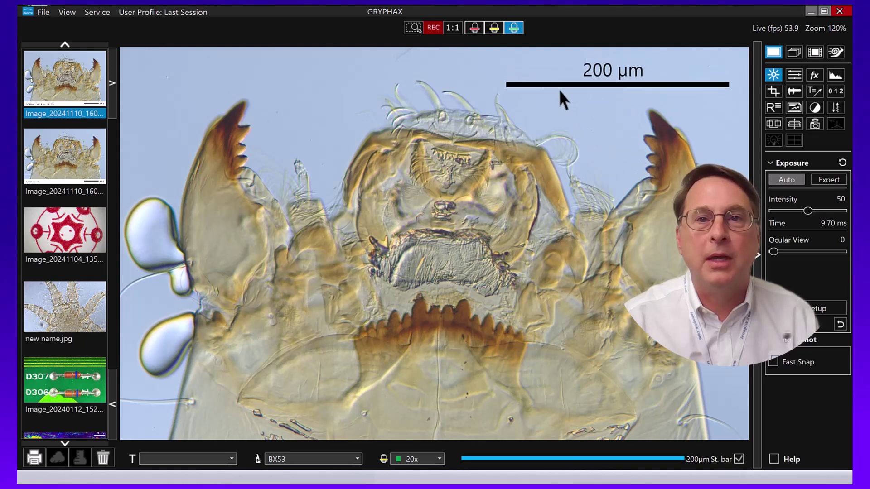
{"action": "left_click", "coordinate": [588, 84]}
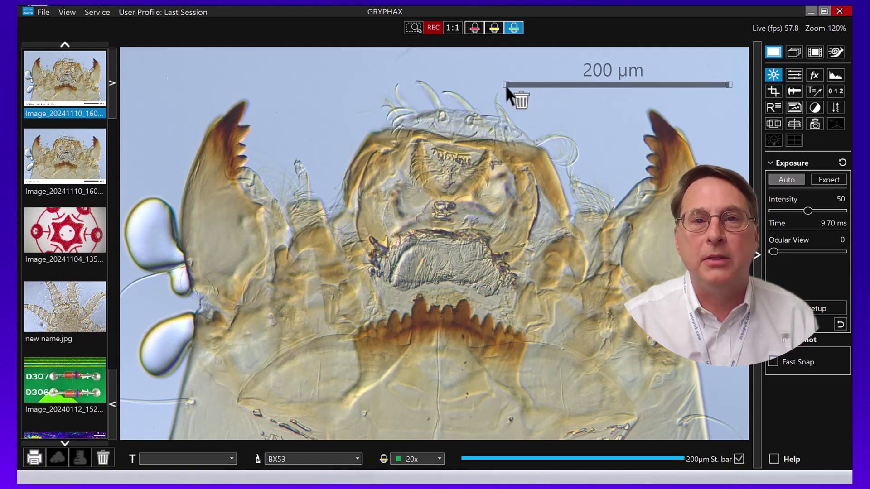
{"action": "left_click_drag", "start_coordinate": [504, 84], "coordinate": [563, 85]}
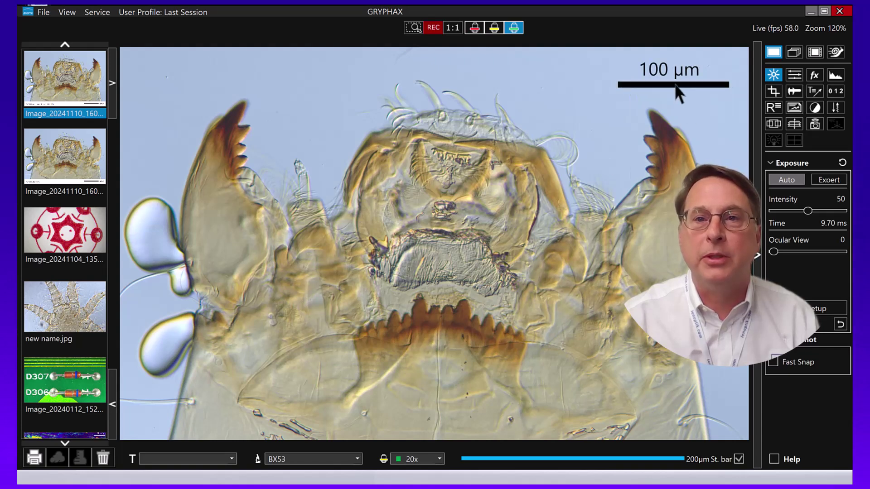
Step: Capture a snapshot with the status bar turned off and the 20x calibration confirmed, and open the captured image
{"action": "mouse_move", "coordinate": [676, 86]}
{"action": "left_mouse_down"}
{"action": "mouse_move", "coordinate": [657, 100]}
{"action": "mouse_move", "coordinate": [679, 85]}
{"action": "left_mouse_up"}
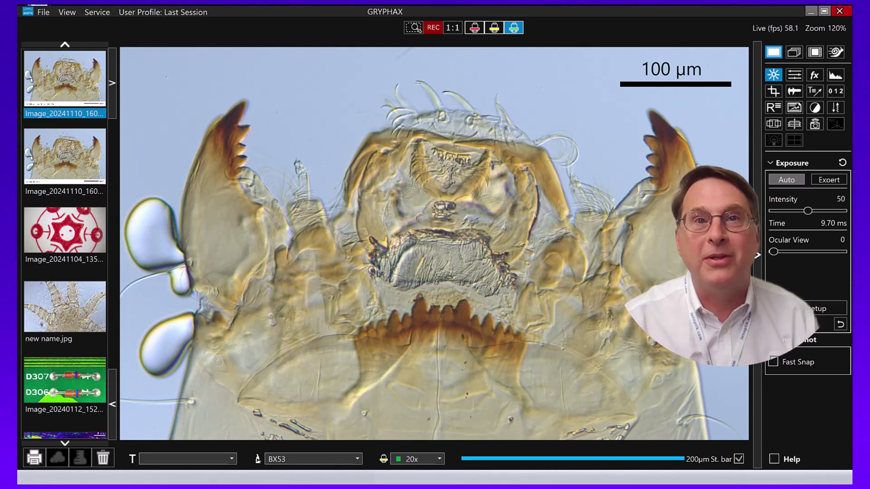
{"action": "left_click", "coordinate": [739, 459]}
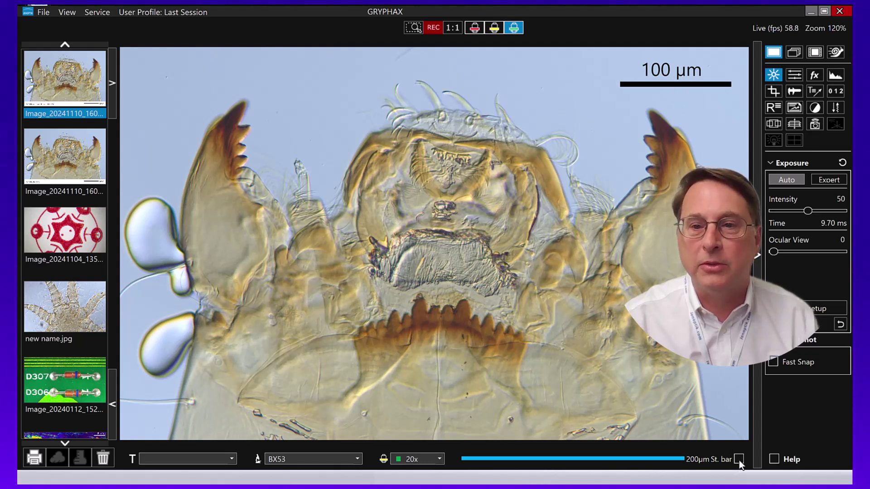
{"action": "left_click", "coordinate": [432, 27]}
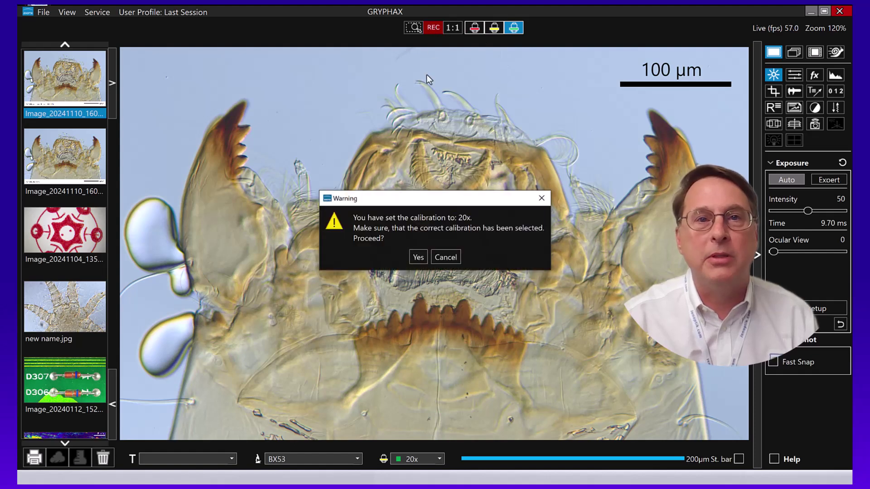
{"action": "left_click", "coordinate": [418, 258]}
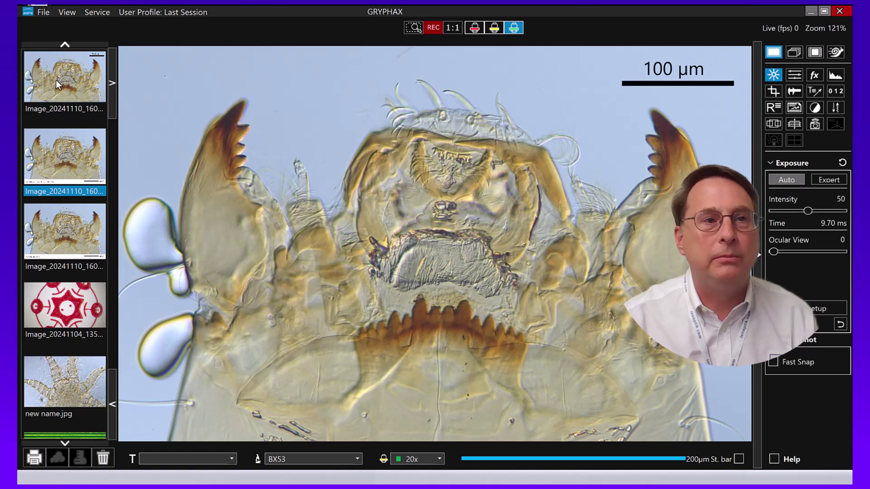
{"action": "left_click", "coordinate": [56, 80]}
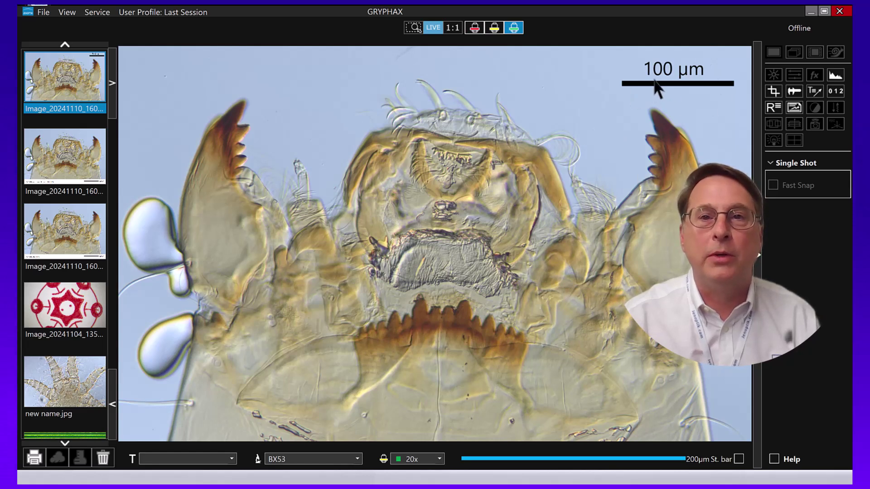
Step: In the status bar preferences, turn on adding the status bar to captured images, including only Text Box and Scale
{"action": "left_click", "coordinate": [44, 11]}
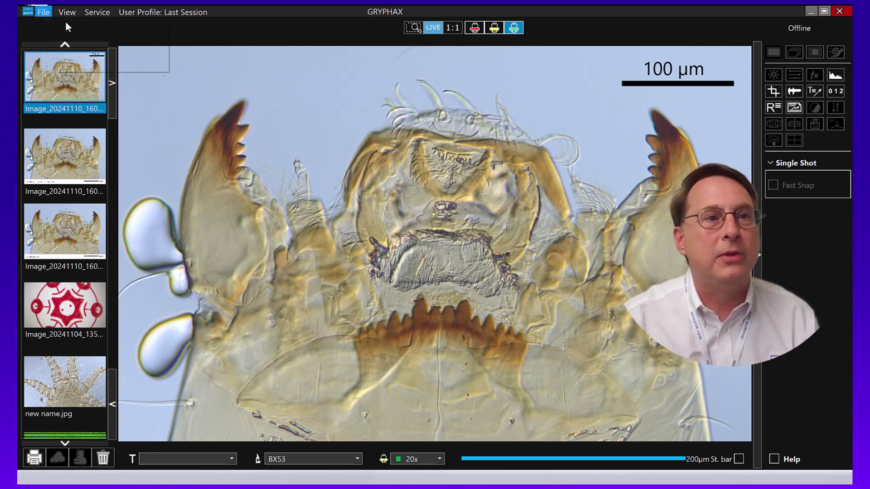
{"action": "mouse_move", "coordinate": [50, 27]}
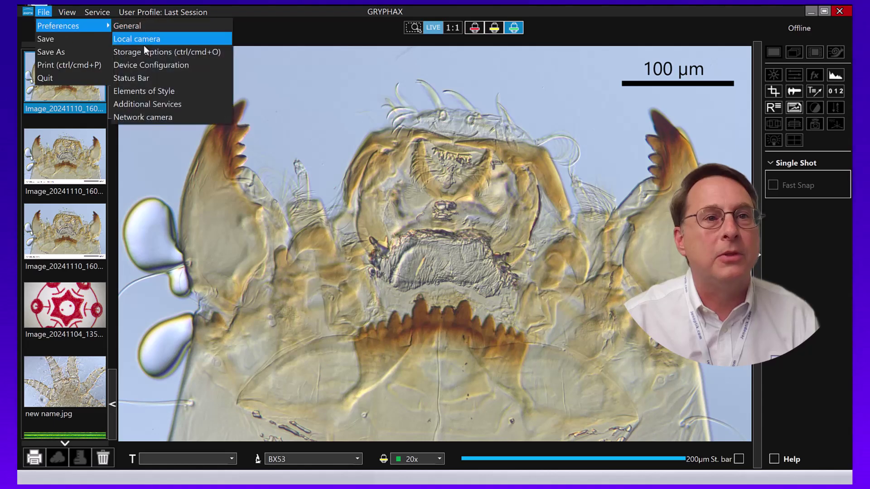
{"action": "left_click", "coordinate": [142, 79]}
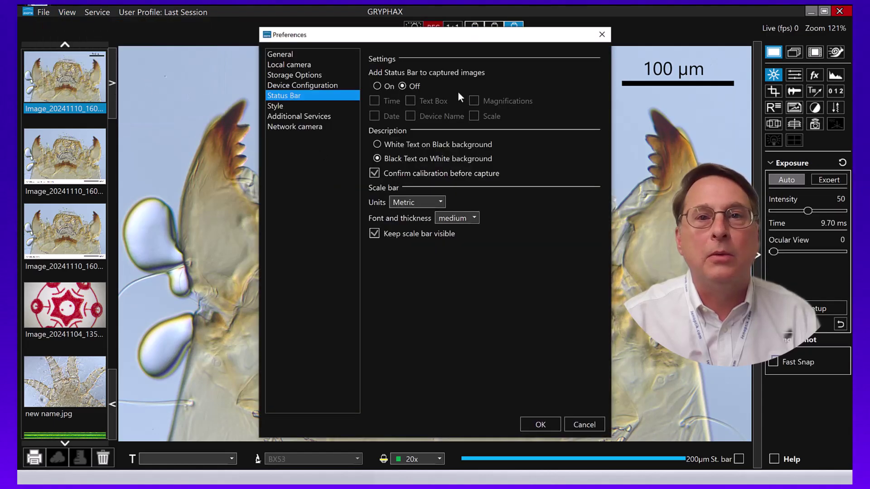
{"action": "left_click_drag", "start_coordinate": [489, 33], "coordinate": [504, 65]}
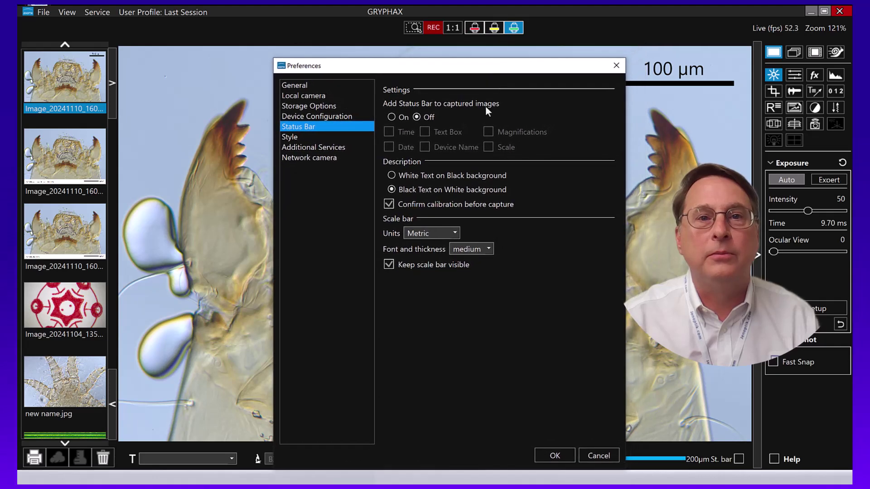
{"action": "left_click", "coordinate": [391, 117]}
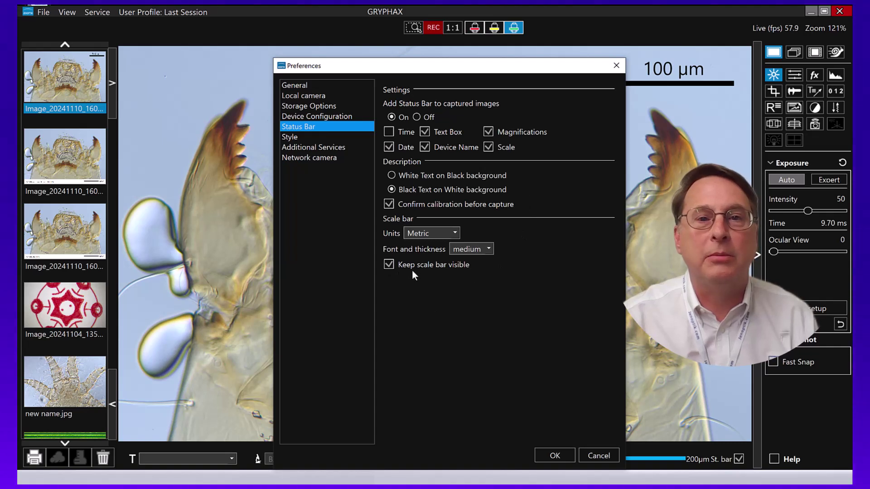
{"action": "left_click", "coordinate": [416, 117]}
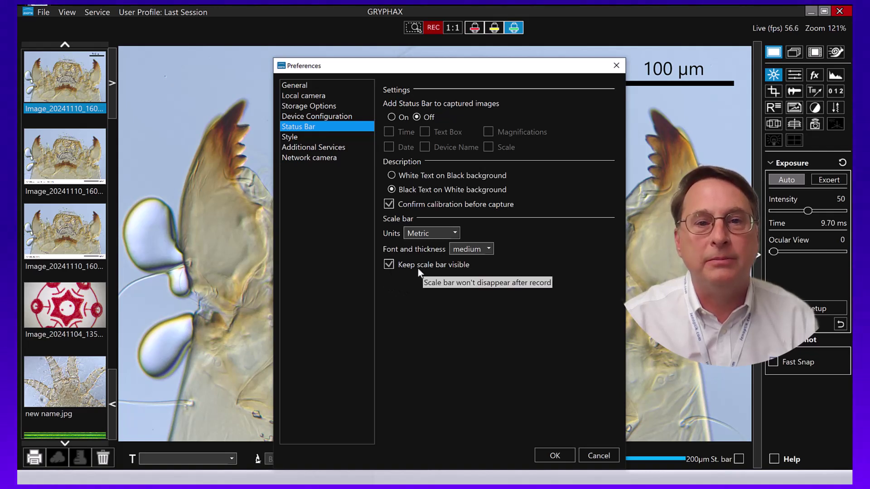
{"action": "key", "text": "Left"}
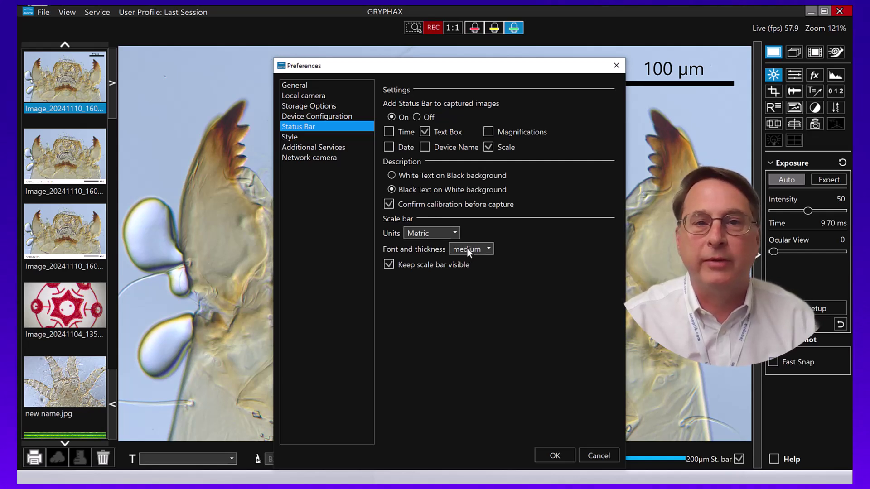
{"action": "left_click", "coordinate": [555, 455]}
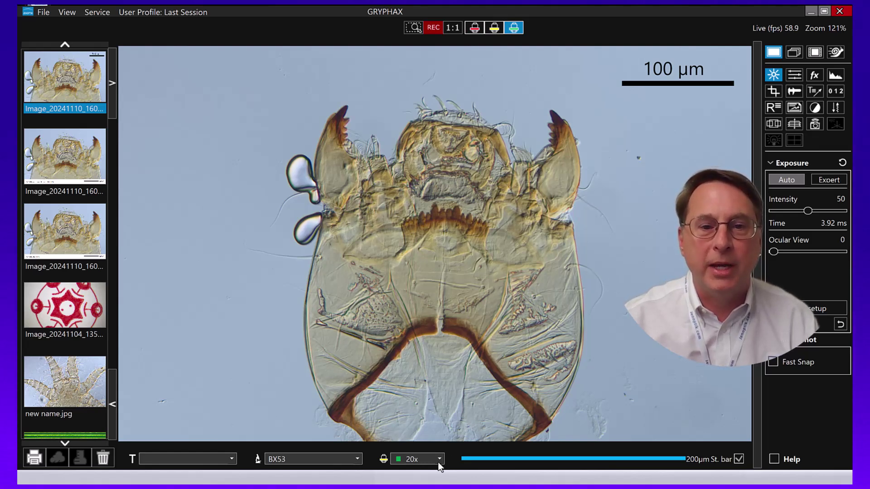
Step: Switch the calibration to 10x and capture a snapshot with the status bar, confirming that calibration
{"action": "left_click", "coordinate": [496, 28]}
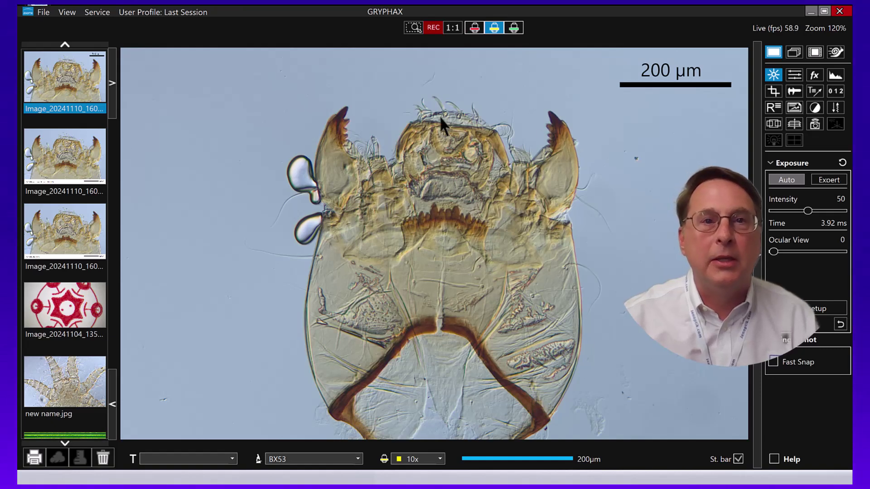
{"action": "left_click", "coordinate": [432, 28]}
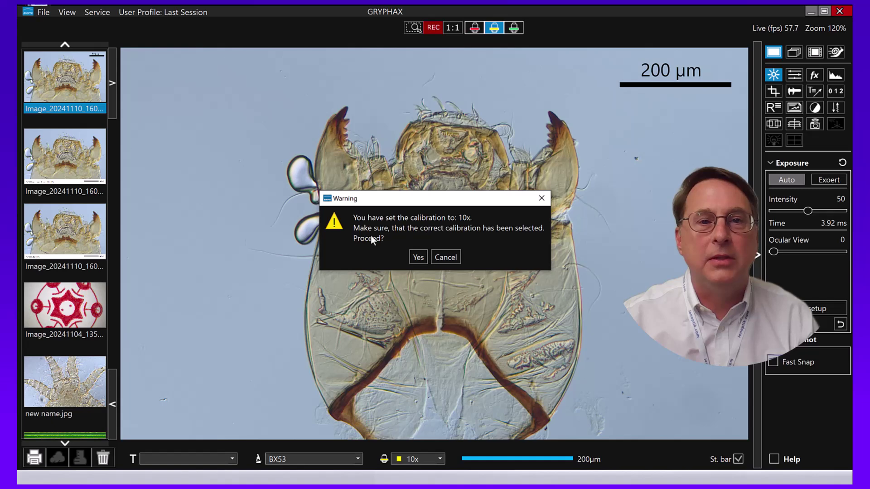
{"action": "left_click", "coordinate": [418, 257]}
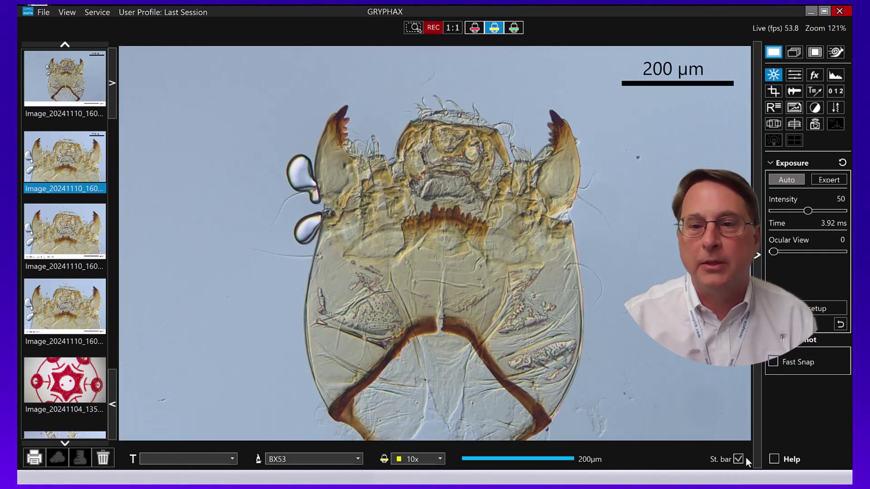
Step: Turn off the status bar and capture another snapshot, confirming the 10x calibration
{"action": "left_click", "coordinate": [738, 460]}
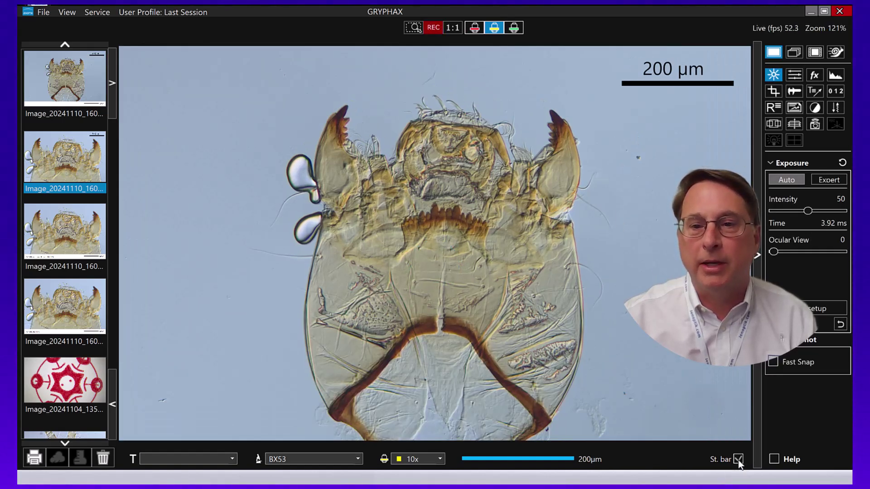
{"action": "left_click", "coordinate": [428, 25]}
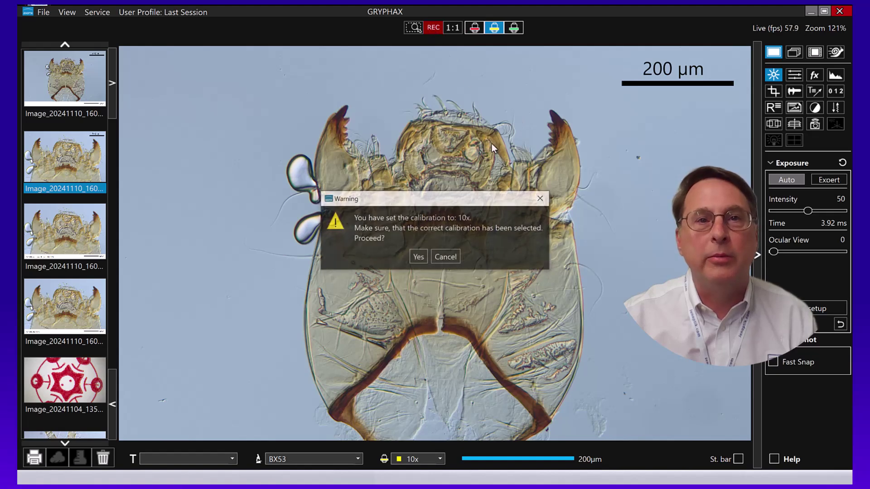
{"action": "left_click", "coordinate": [417, 258]}
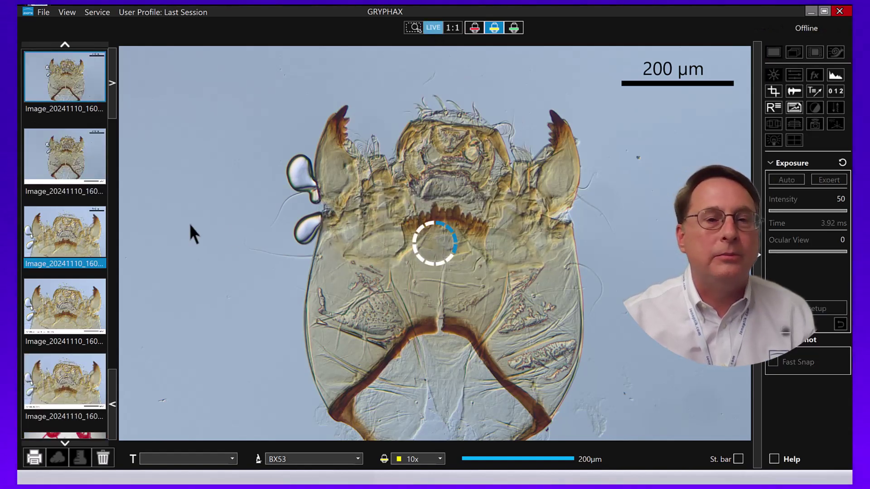
Step: Delete the 10x snapshot that carries the status bar, moving it to the system trash
{"action": "left_click", "coordinate": [68, 153]}
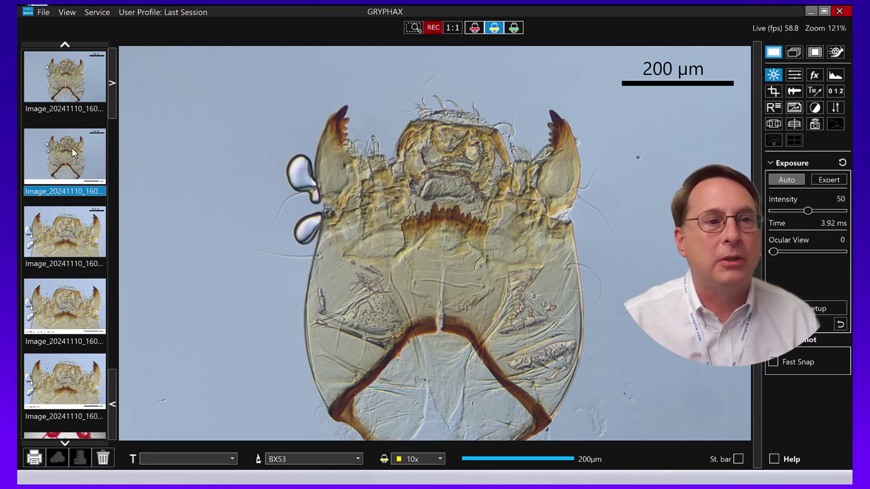
{"action": "left_click", "coordinate": [98, 463]}
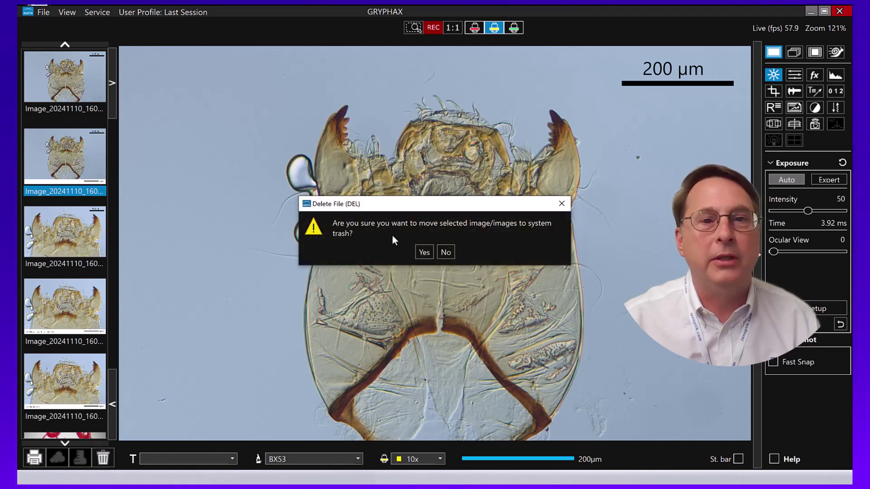
{"action": "left_click", "coordinate": [419, 250]}
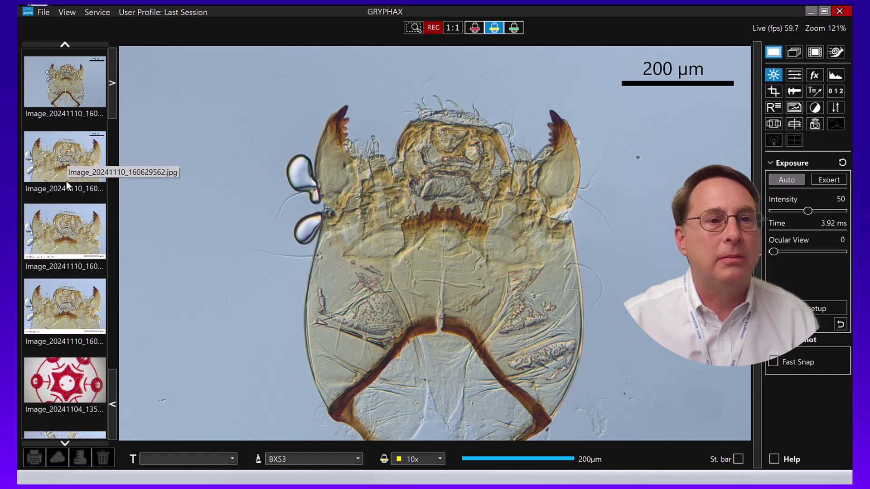
Step: Delete the three 20x snapshots of the specimen from the gallery together, moving them to the system trash
{"action": "left_click", "coordinate": [66, 152]}
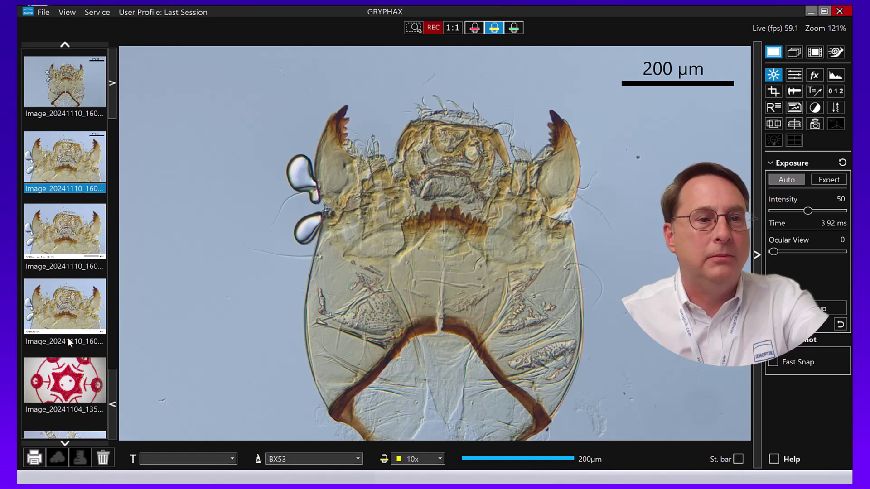
{"action": "left_click", "coordinate": [68, 307], "text": "shift"}
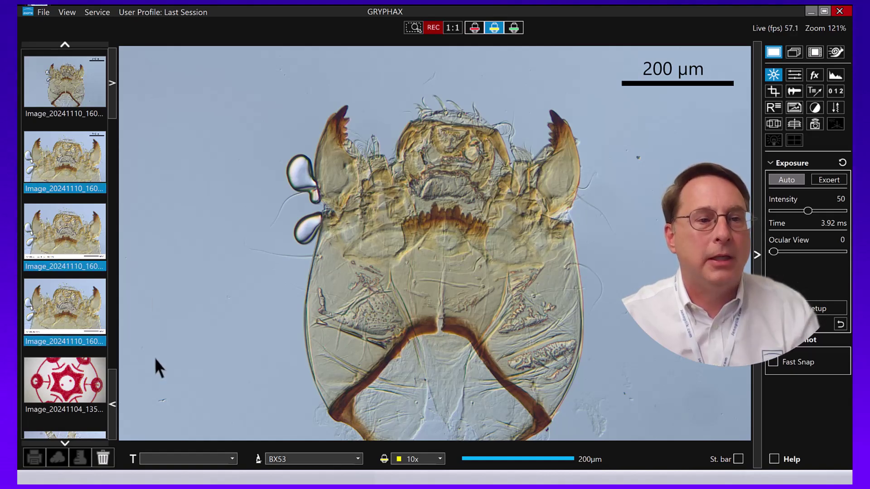
{"action": "left_click", "coordinate": [106, 459]}
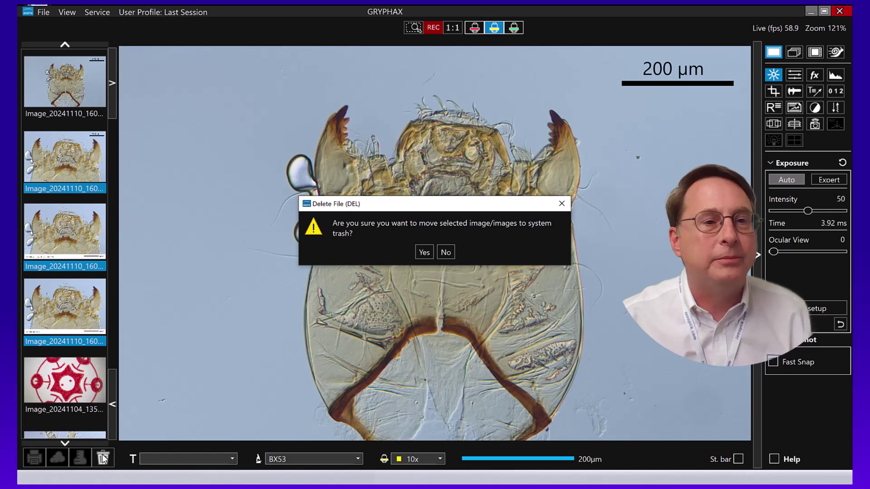
{"action": "left_click", "coordinate": [422, 251]}
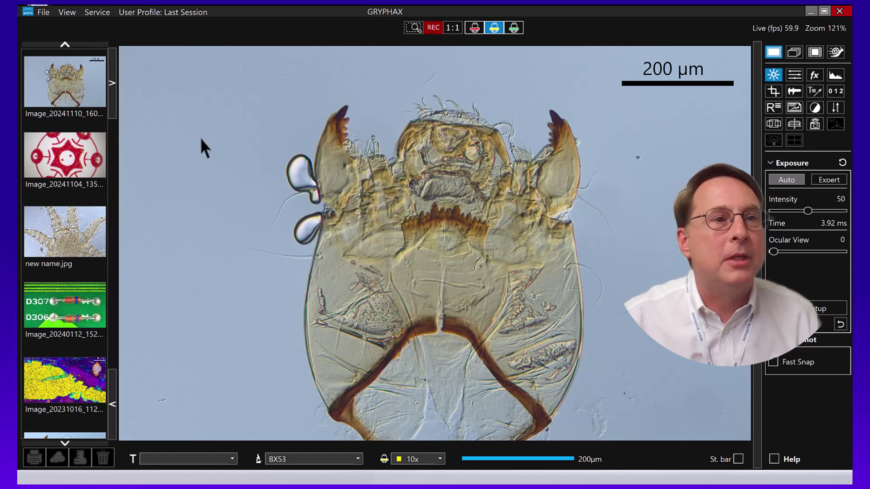
Step: Rename the remaining 10x snapshot in the gallery as "anything"
{"action": "left_click", "coordinate": [53, 86]}
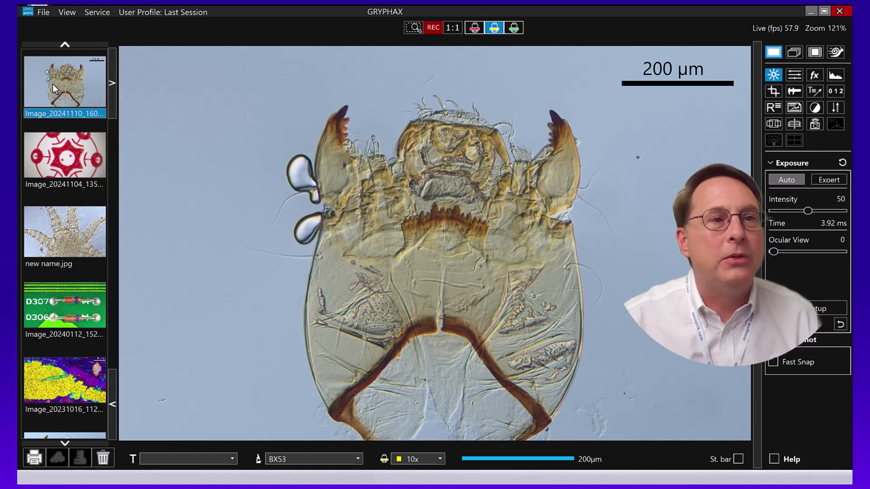
{"action": "left_click", "coordinate": [65, 111]}
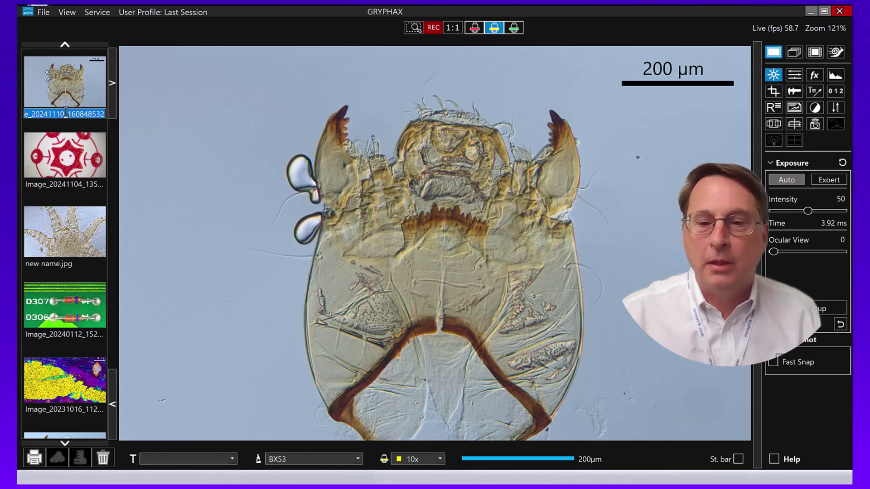
{"action": "key", "text": "BackSpace"}
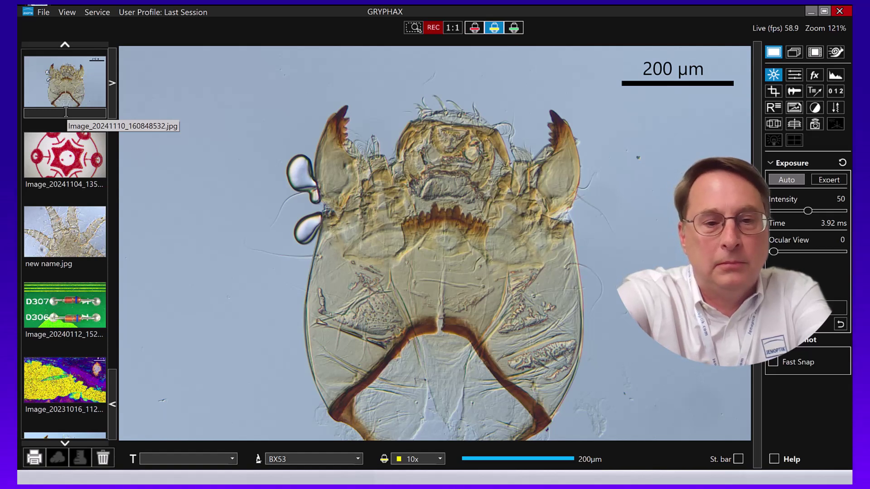
{"action": "type", "text": "anything"}
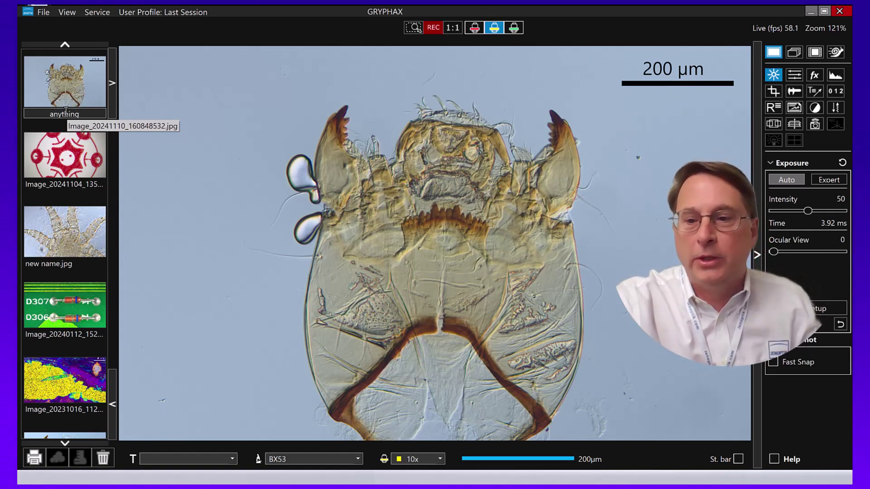
{"action": "key", "text": "Return"}
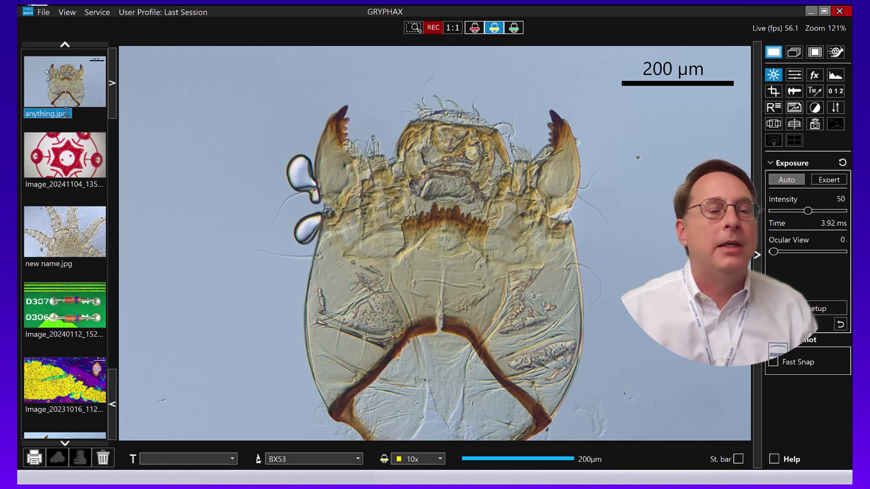